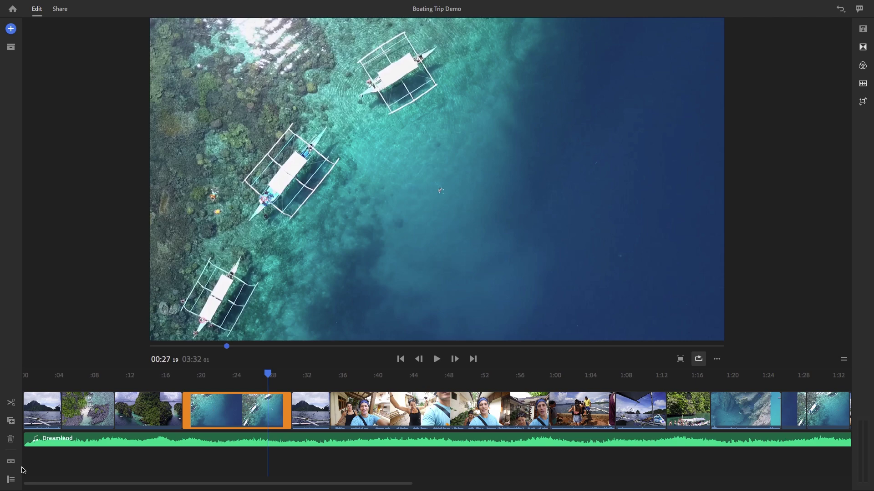
# Split the selfie clip at :41, duplicate the aerial clip, and delete the short clip at :44.
pyautogui.moveTo(268, 374); pyautogui.dragTo(394, 383)
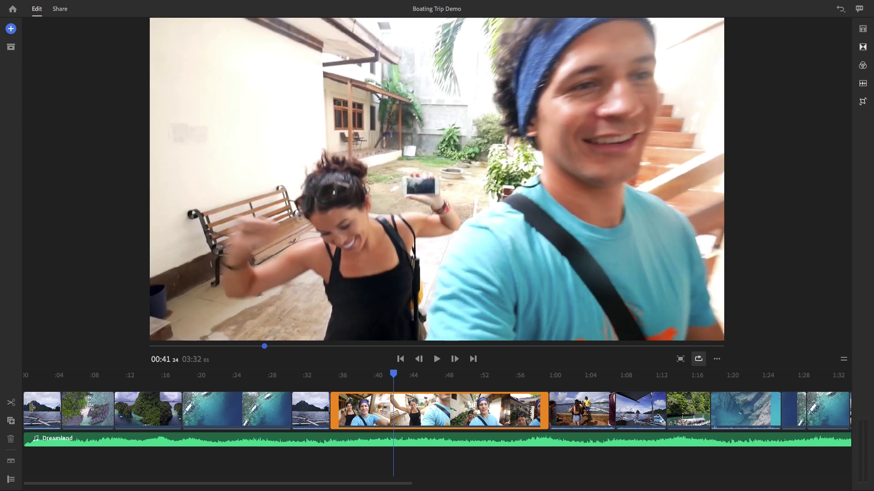
pyautogui.click(10, 408)
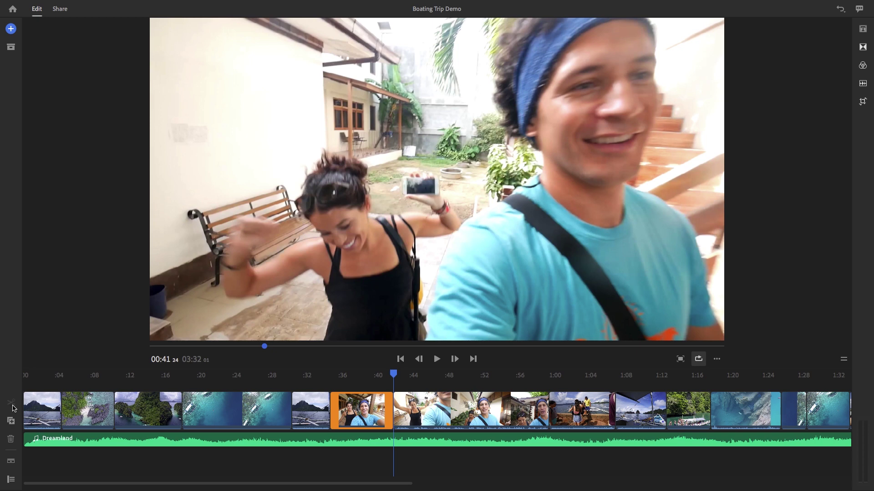
pyautogui.click(242, 412)
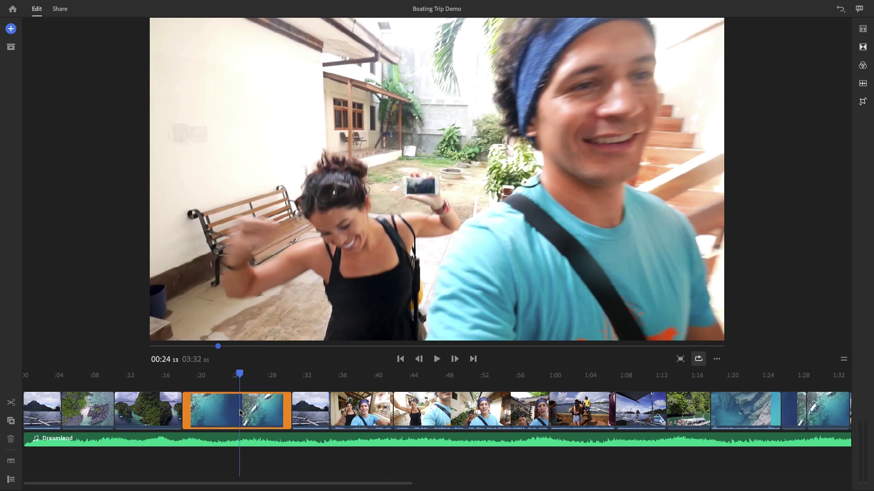
pyautogui.click(10, 423)
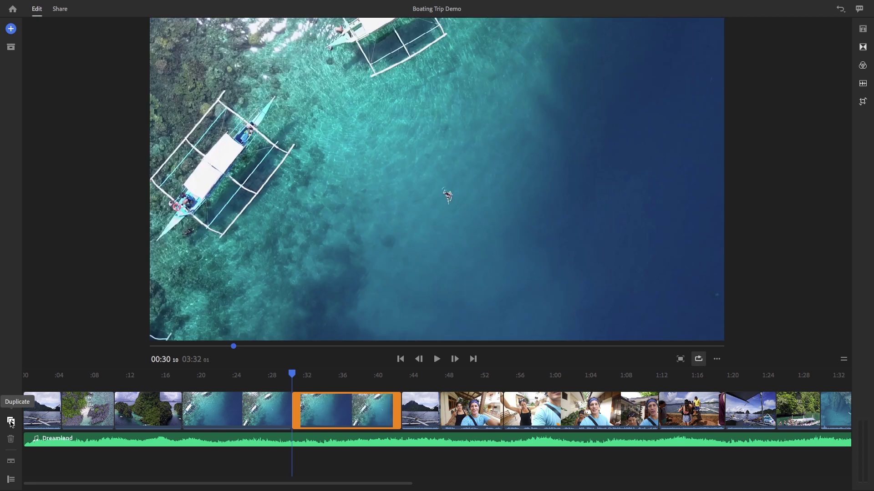
pyautogui.click(414, 412)
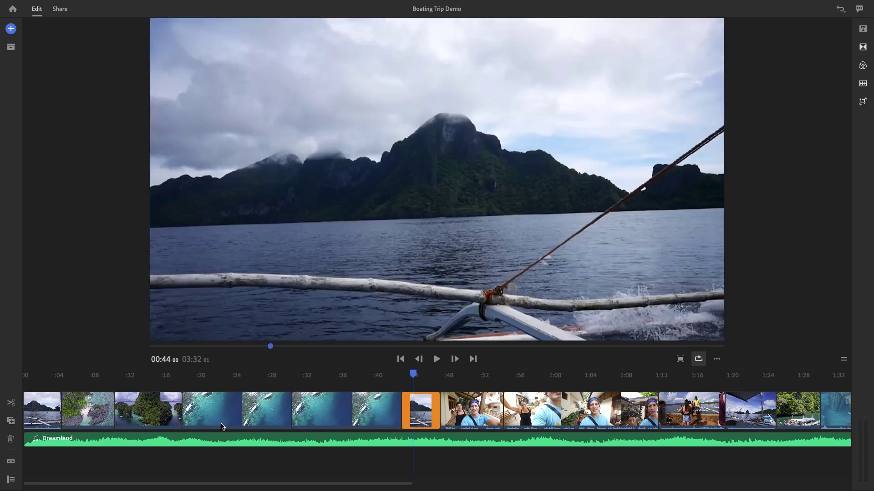
pyautogui.click(10, 440)
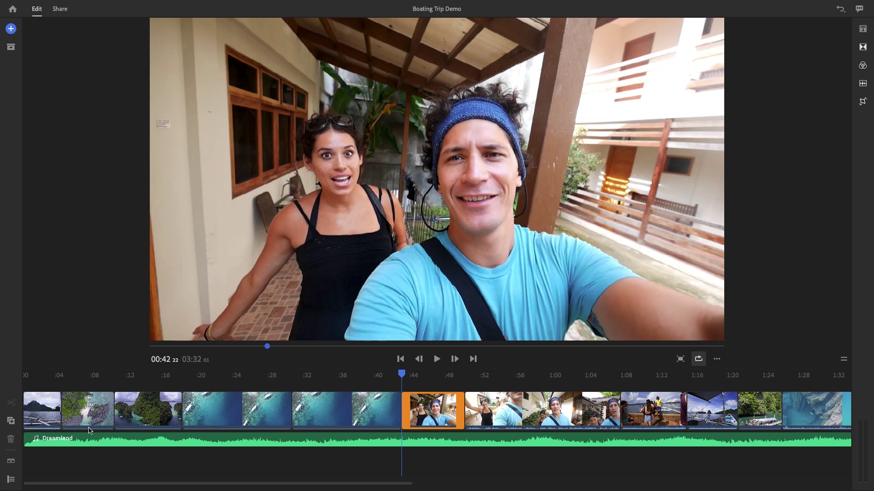
# Move the selfie clip and Dreamland music to 0, reposition both aerial clips, and trim their ends.
pyautogui.moveTo(449, 415); pyautogui.dragTo(61, 408)
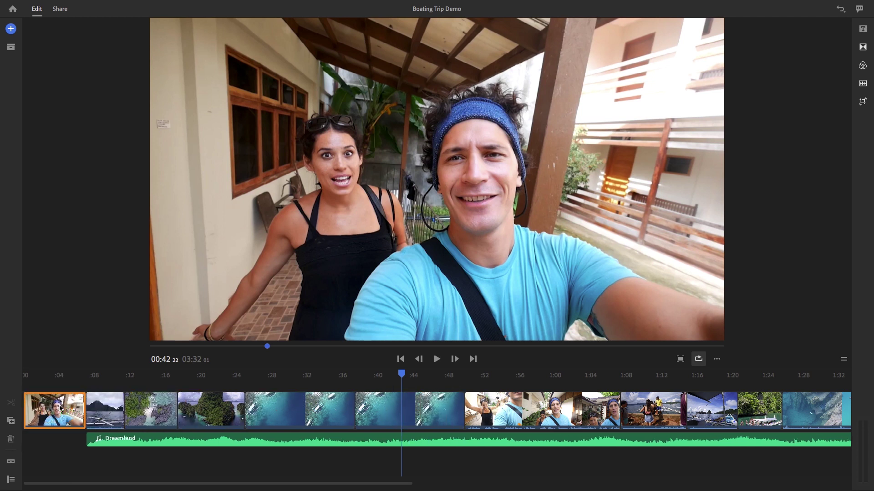
pyautogui.moveTo(137, 447); pyautogui.dragTo(68, 444)
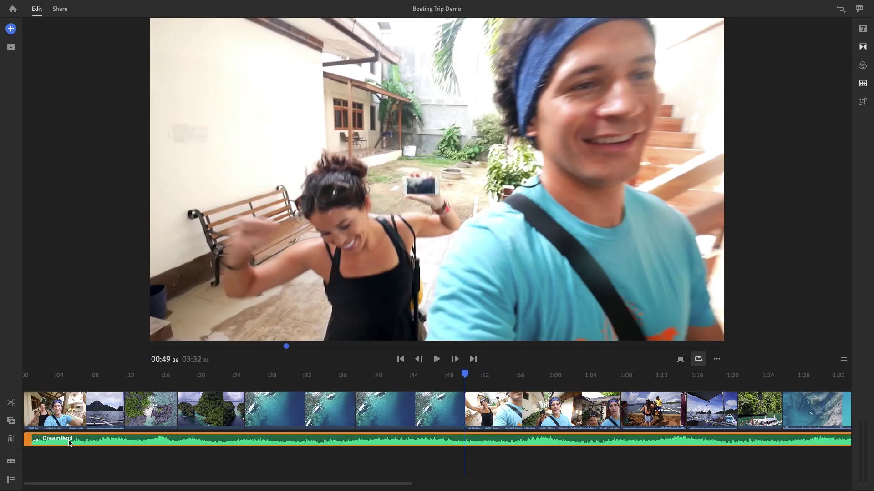
pyautogui.moveTo(283, 408); pyautogui.dragTo(165, 408)
pyautogui.moveTo(403, 410); pyautogui.dragTo(718, 411)
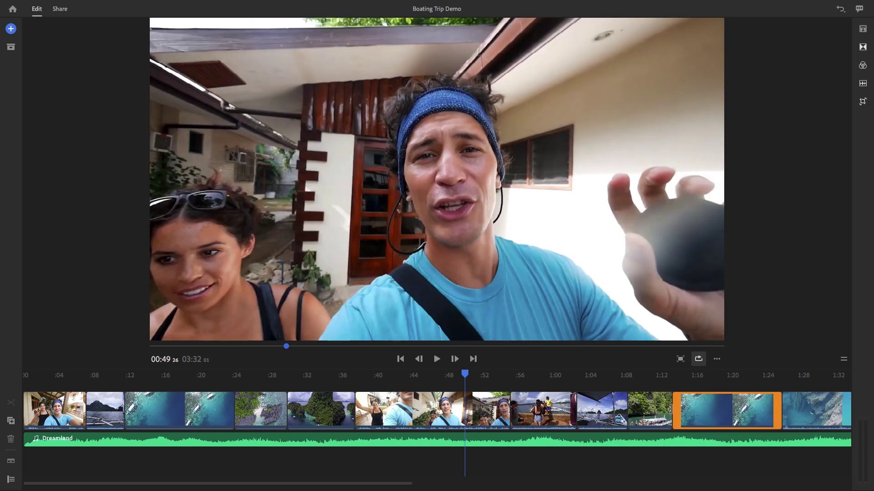
pyautogui.moveTo(780, 410); pyautogui.dragTo(741, 408)
pyautogui.moveTo(232, 411); pyautogui.dragTo(194, 411)
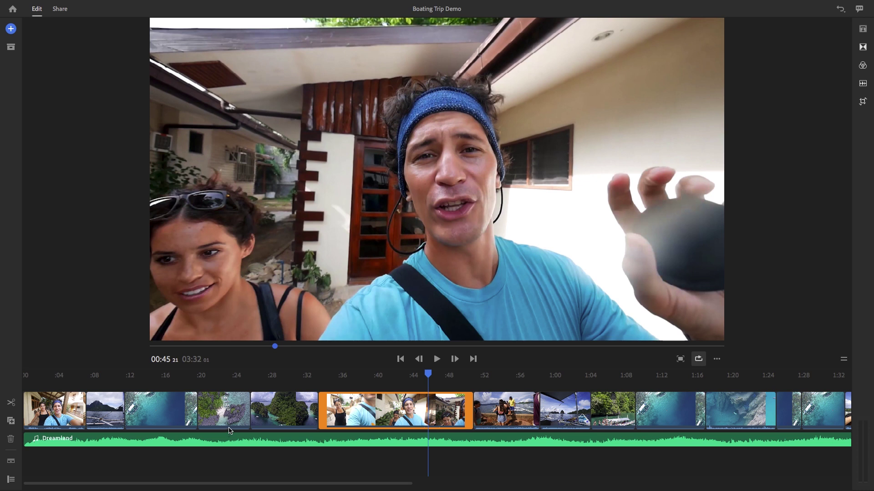
# Show each clip's audio beneath its video and trim the end of the selfie clip's audio.
pyautogui.click(11, 461)
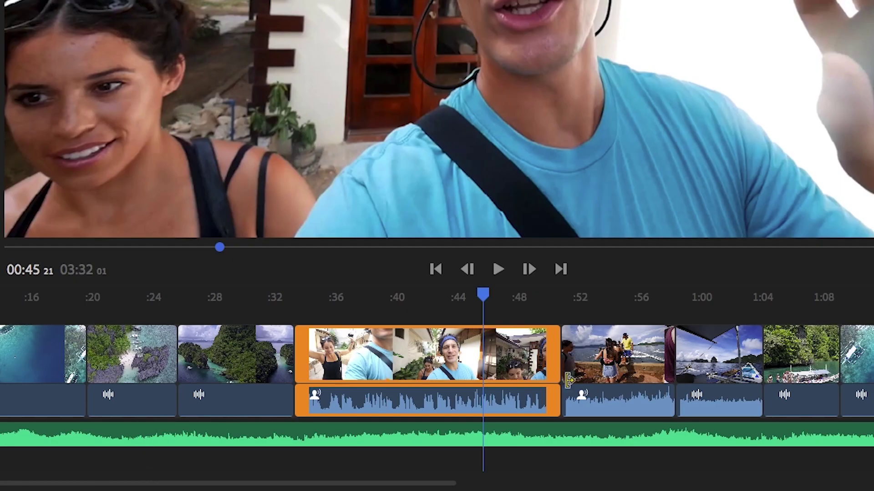
pyautogui.moveTo(555, 403)
pyautogui.mouseDown()
pyautogui.moveTo(450, 404)
pyautogui.moveTo(557, 396)
pyautogui.mouseUp()
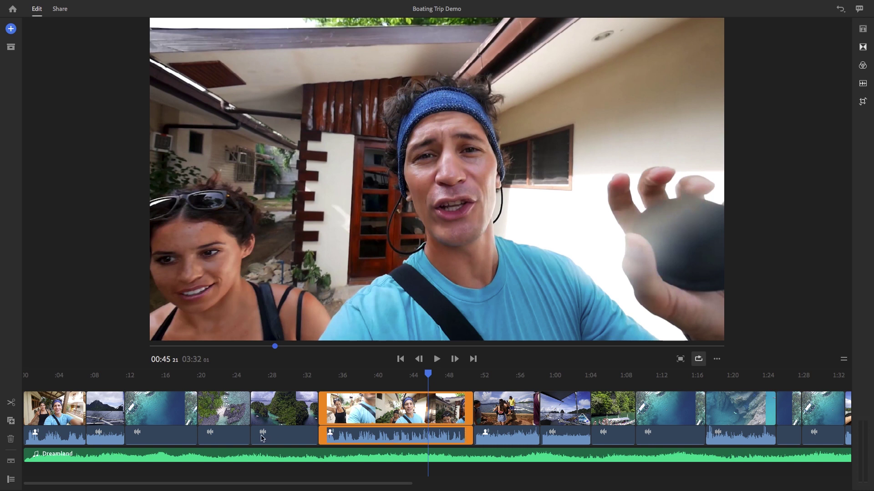
pyautogui.click(70, 459)
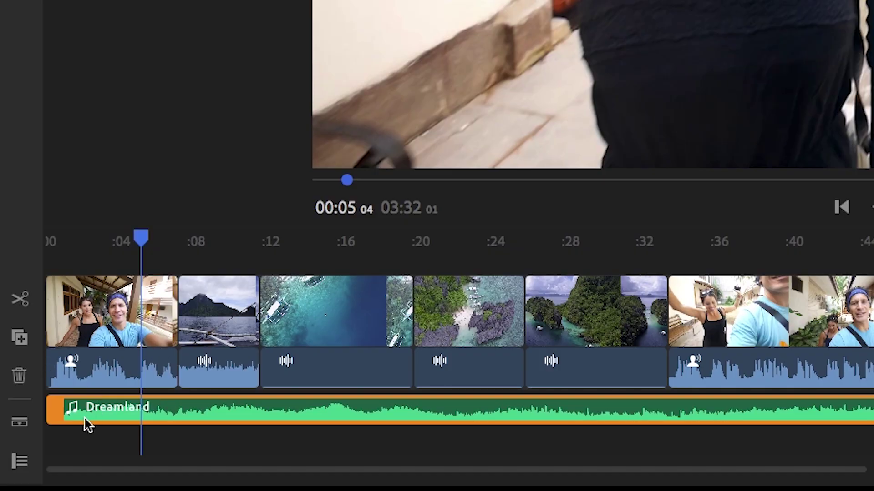
pyautogui.click(69, 368)
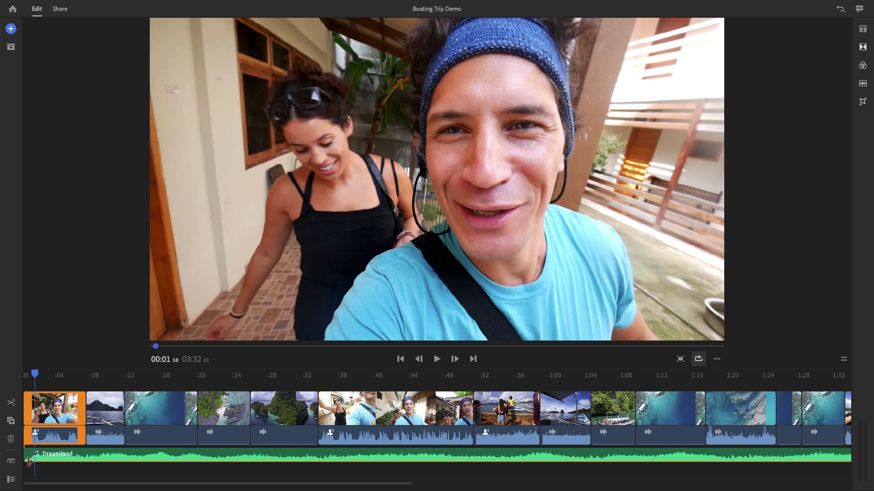
# Show track controls and toggle the video track's lock, mute and hide on, then off again.
pyautogui.click(11, 480)
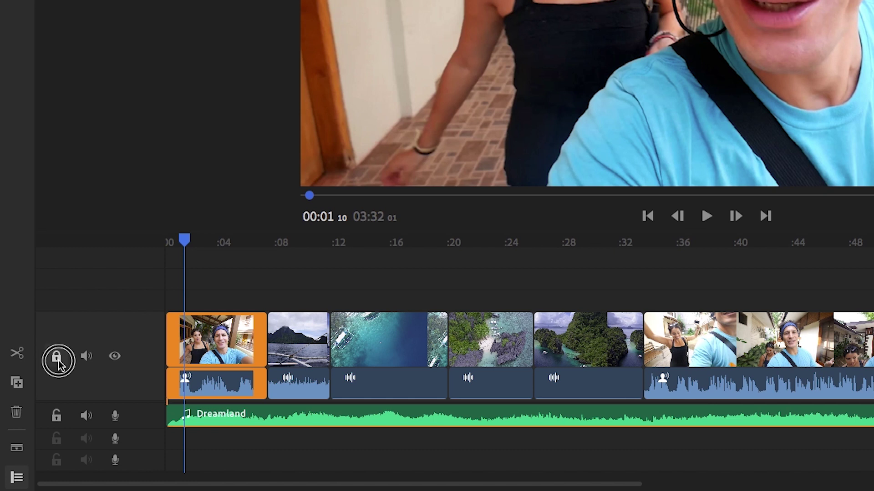
pyautogui.click(35, 405)
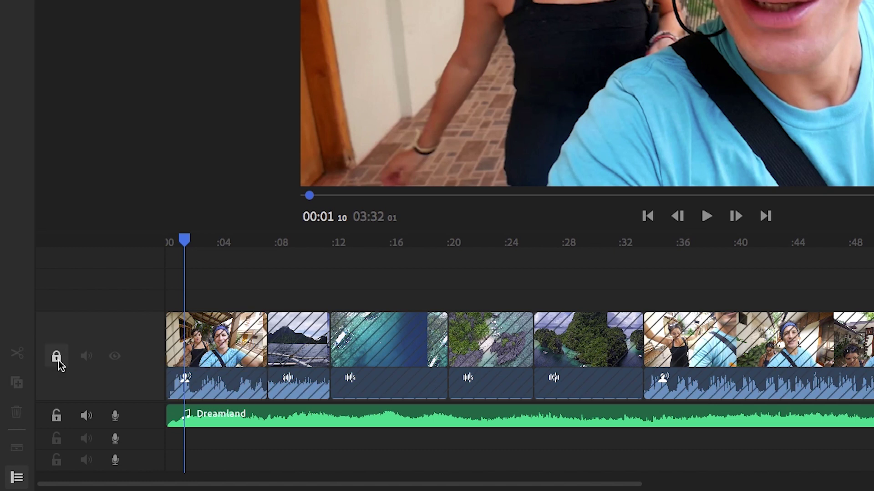
pyautogui.click(58, 361)
pyautogui.click(81, 359)
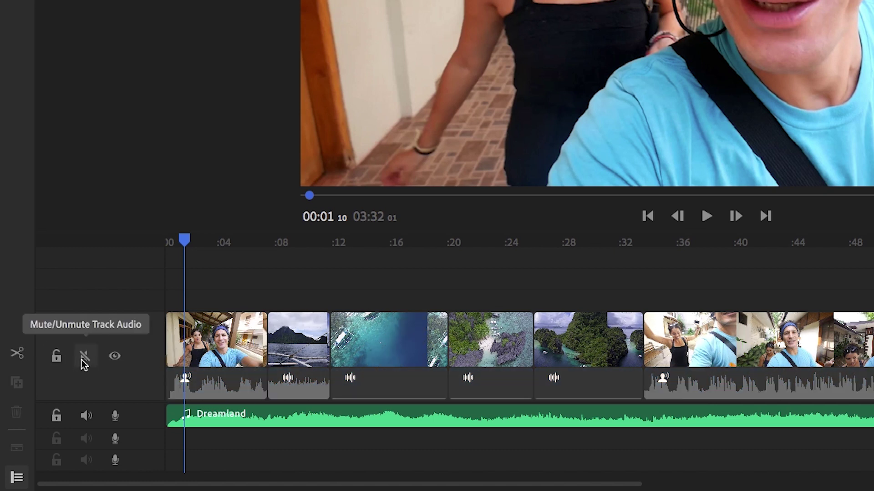
pyautogui.click(81, 360)
pyautogui.click(114, 359)
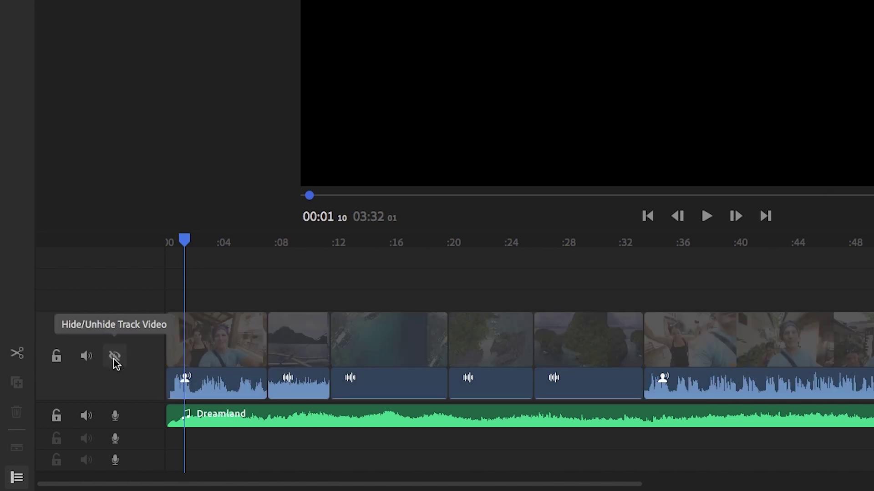
pyautogui.click(115, 358)
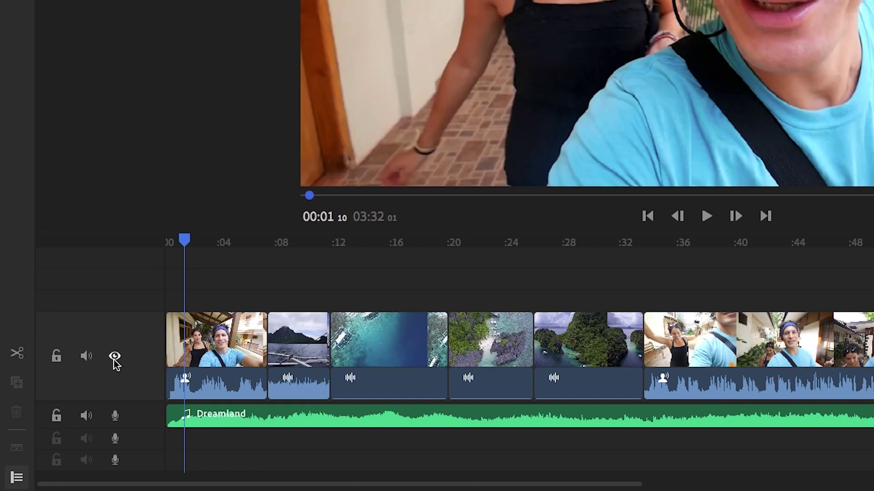
# Move the third clip, the aerial shot, onto a track above.
pyautogui.click(382, 357)
pyautogui.moveTo(382, 357)
pyautogui.mouseDown()
pyautogui.moveTo(384, 209)
pyautogui.moveTo(376, 345)
pyautogui.mouseUp()
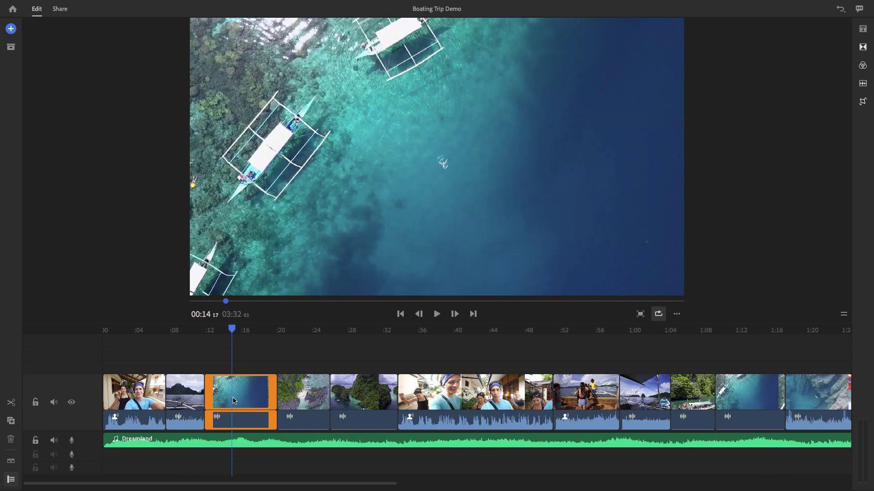
pyautogui.moveTo(291, 482); pyautogui.dragTo(421, 472)
pyautogui.scroll(3, 421, 472)
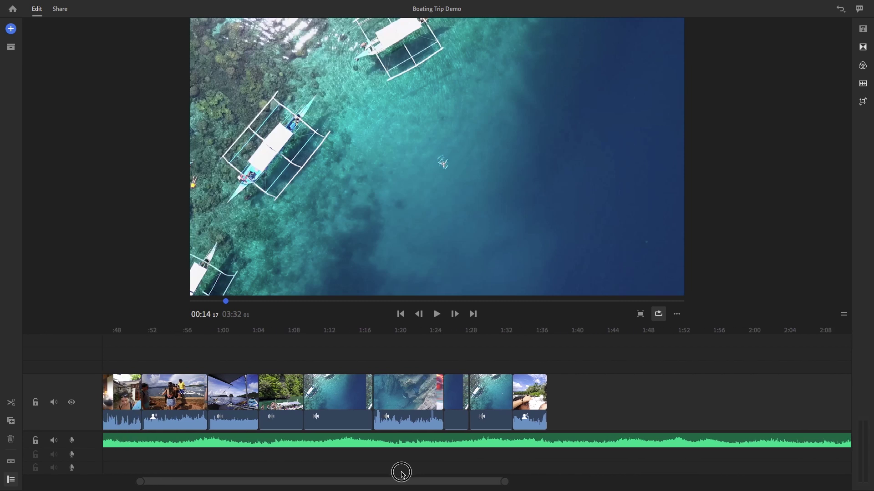
pyautogui.moveTo(490, 483); pyautogui.dragTo(447, 485)
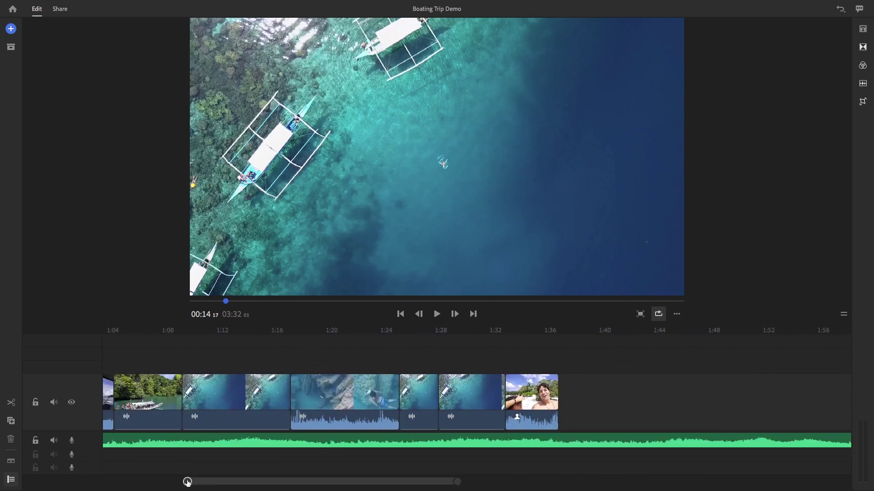
pyautogui.moveTo(187, 482); pyautogui.dragTo(28, 482)
pyautogui.moveTo(588, 481); pyautogui.dragTo(402, 482)
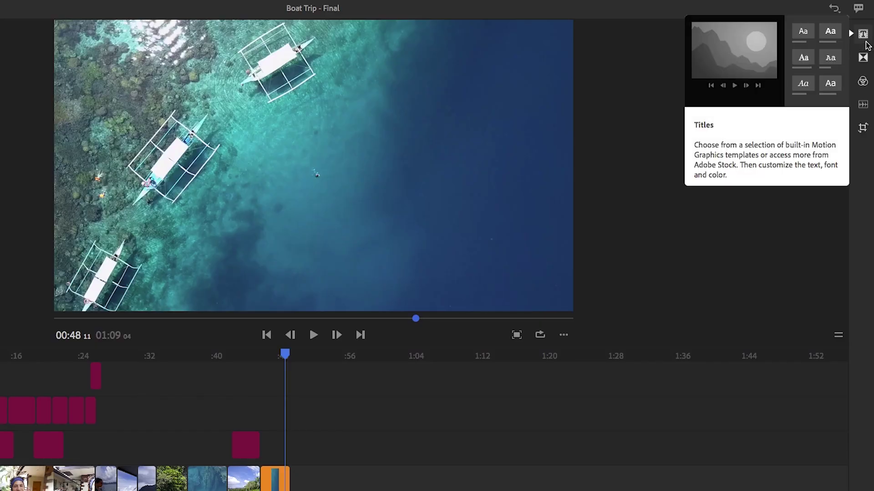
# Add a Cross Dissolve between the selfie and boat clips at about :07 and preview it.
pyautogui.click(864, 37)
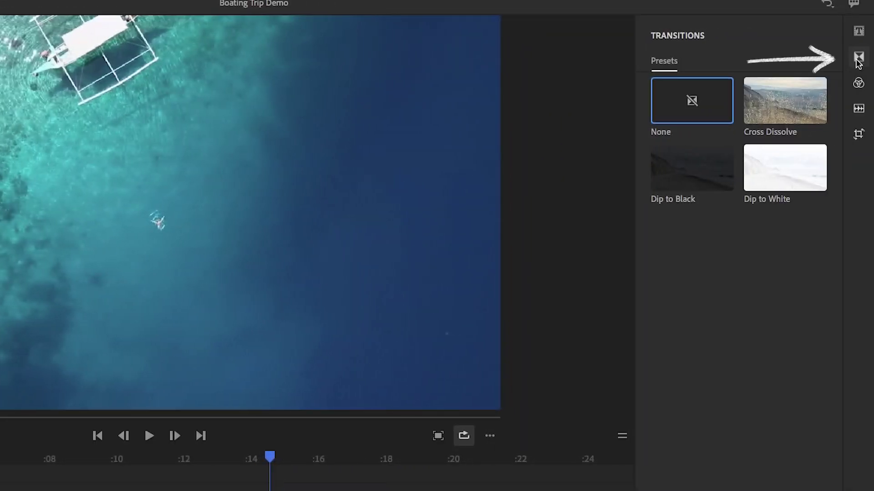
pyautogui.moveTo(791, 109); pyautogui.dragTo(280, 402)
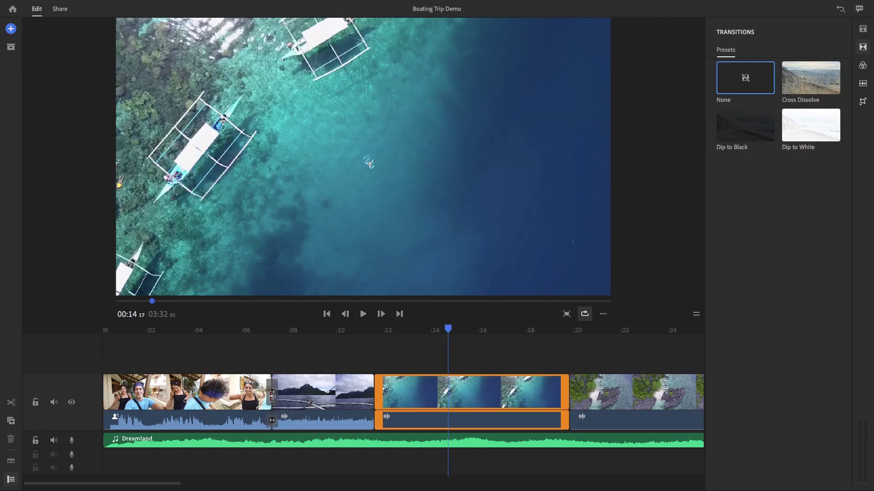
pyautogui.click(263, 328)
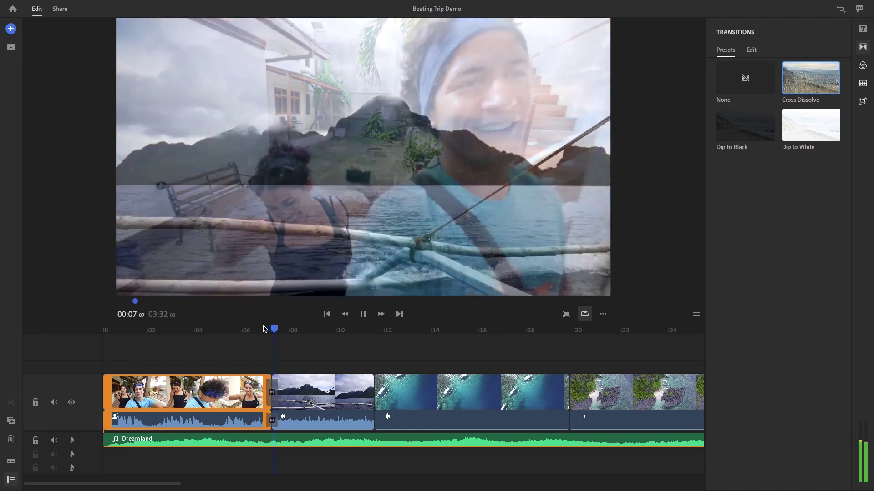
pyautogui.press('space')
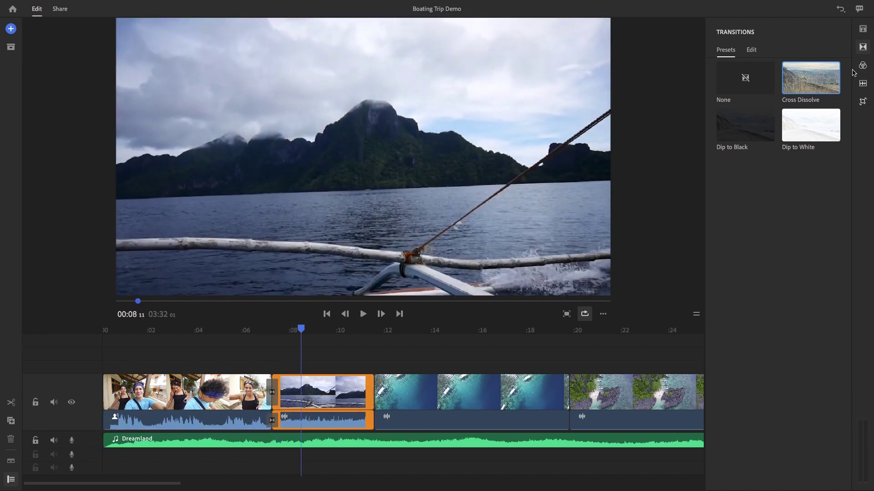
pyautogui.click(348, 393)
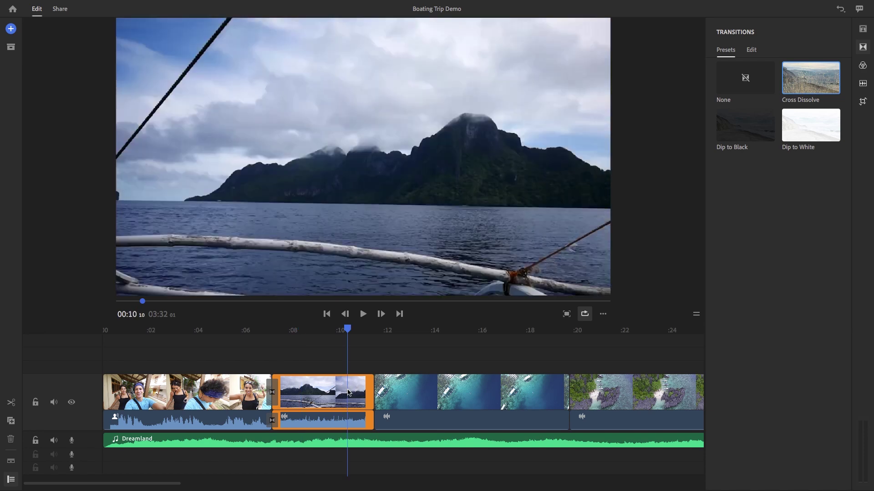
# Try the Cinematic and SL Kodak looks, then grade the boat clip with Film at 93 intensity.
pyautogui.click(863, 66)
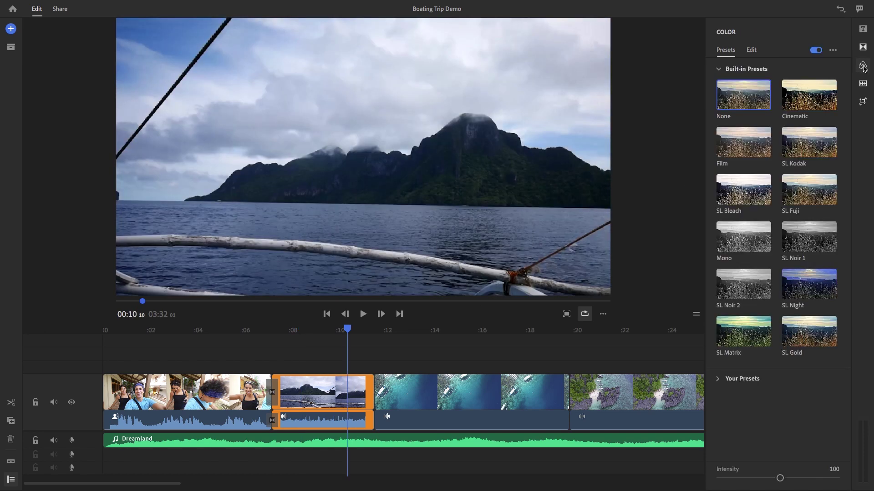
pyautogui.click(805, 100)
pyautogui.click(804, 135)
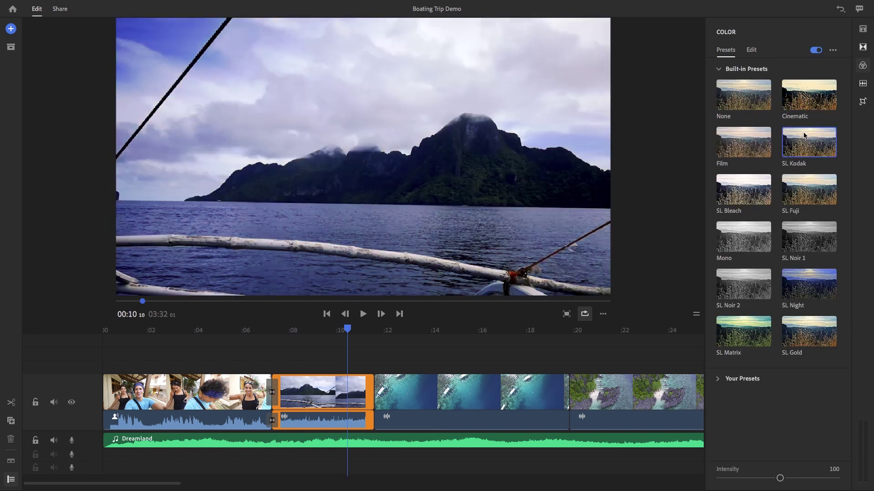
pyautogui.click(766, 150)
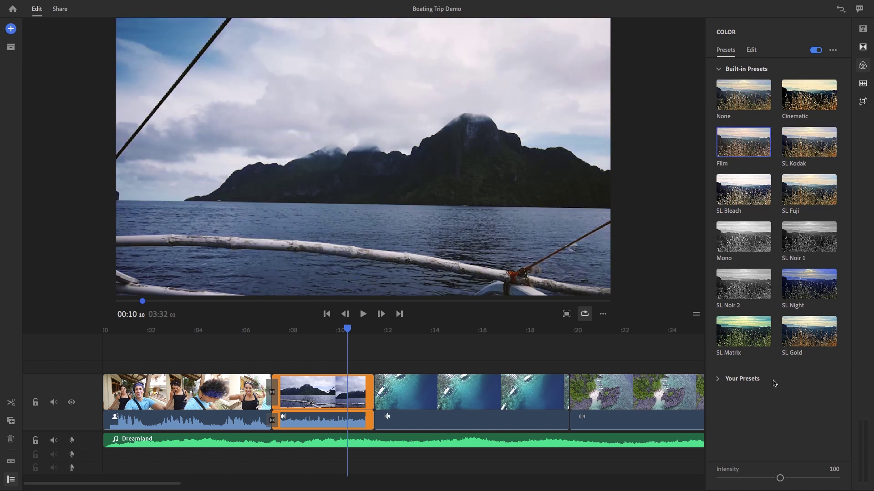
pyautogui.moveTo(780, 478); pyautogui.dragTo(800, 481)
pyautogui.click(751, 51)
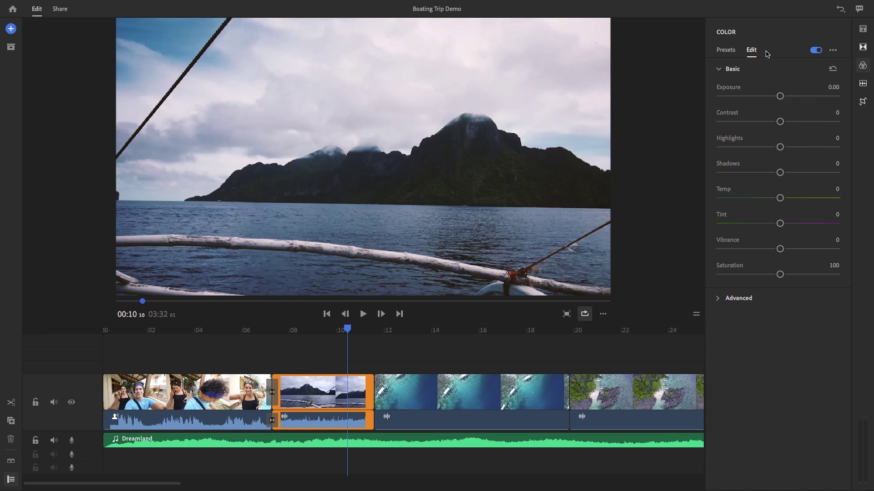
# Set the boat clip's volume to 57 and select the Dreamland music clip.
pyautogui.click(863, 84)
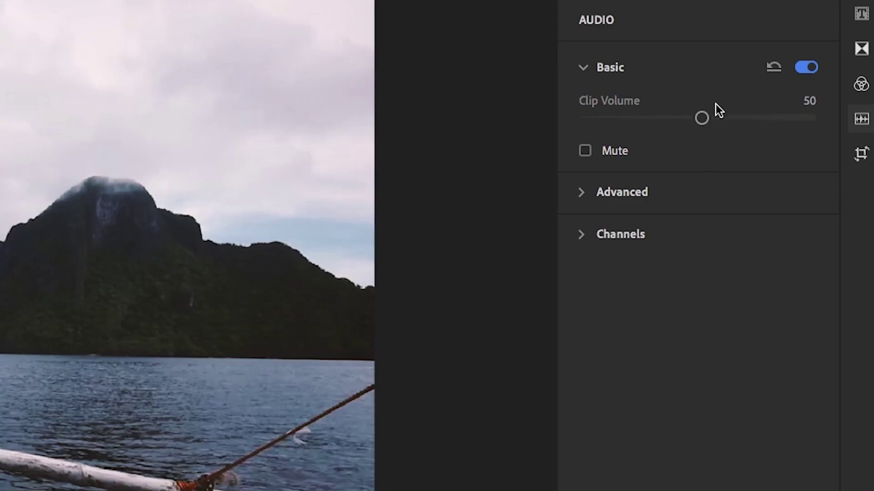
pyautogui.moveTo(780, 83); pyautogui.dragTo(787, 83)
pyautogui.click(472, 443)
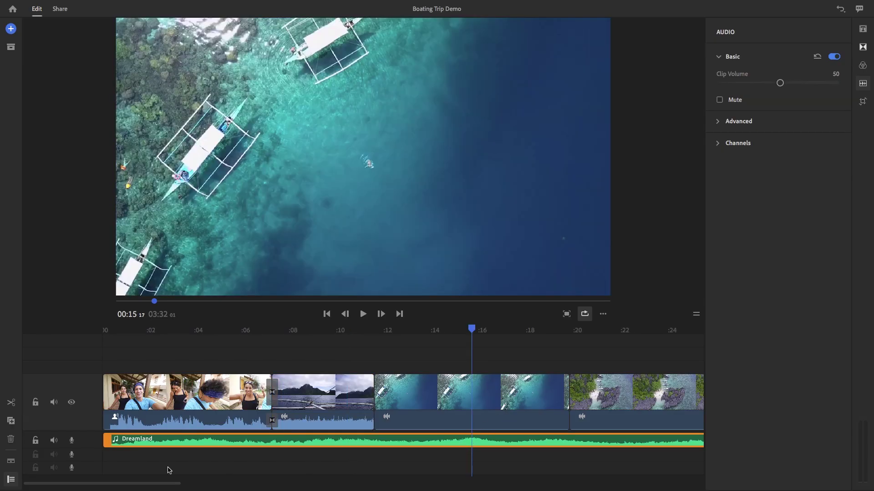
pyautogui.moveTo(182, 483); pyautogui.dragTo(495, 480)
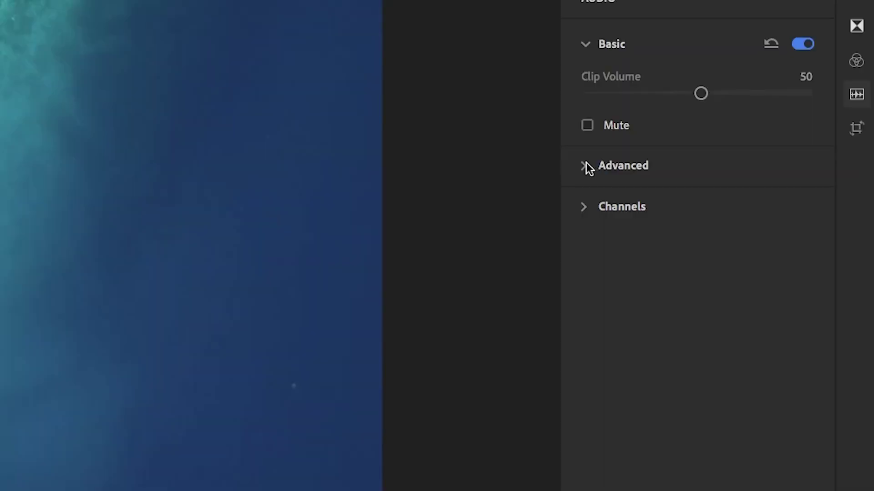
# Turn on Auto duck for the Dreamland music, reducing by 56, and play around :29 to check.
pyautogui.click(718, 121)
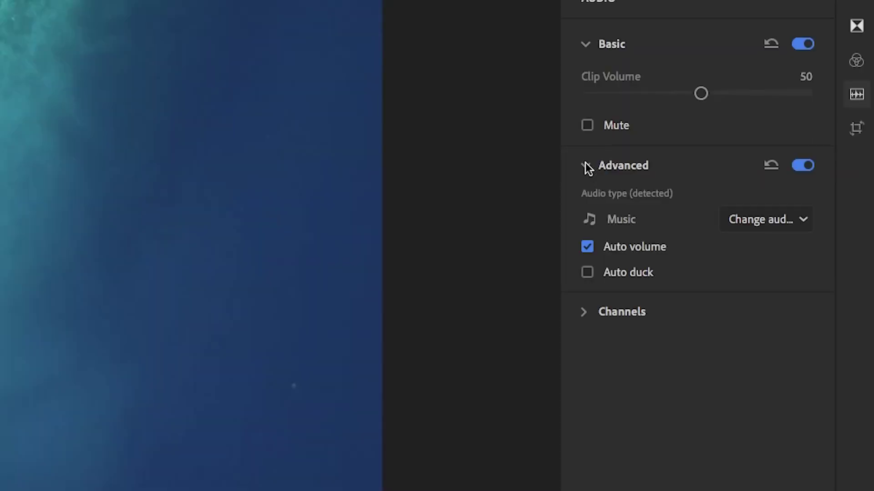
pyautogui.click(587, 273)
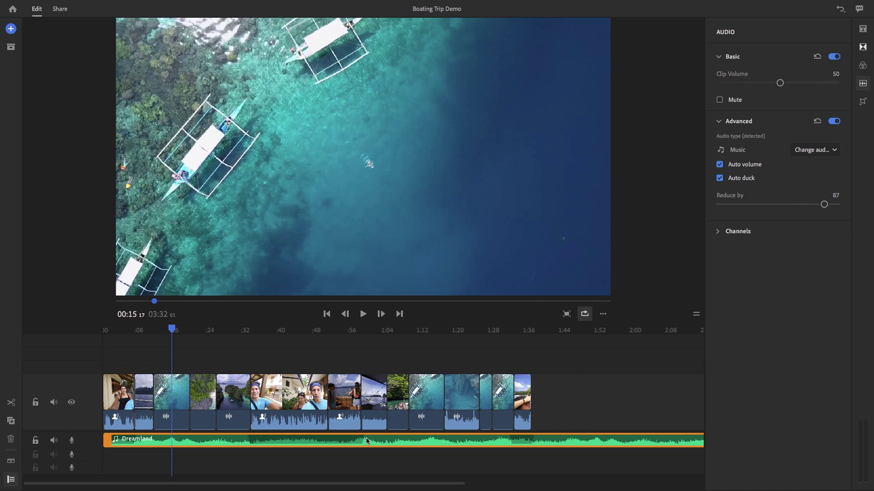
pyautogui.moveTo(824, 205); pyautogui.dragTo(786, 209)
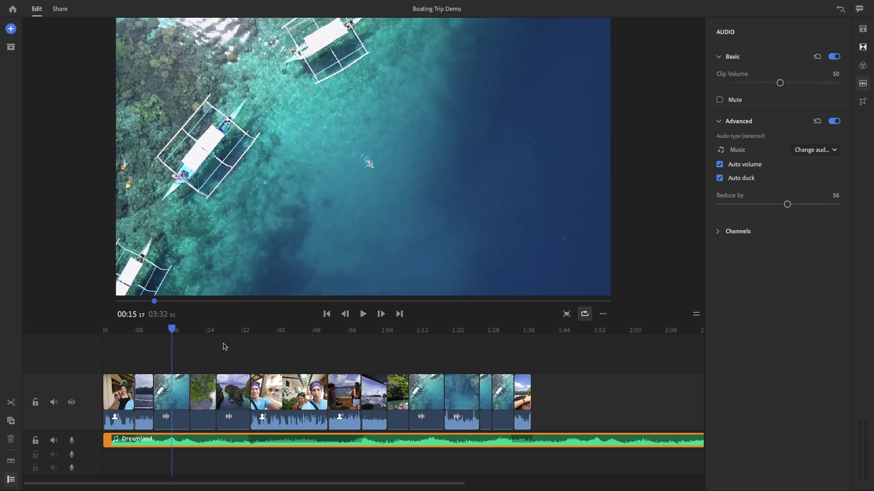
pyautogui.click(232, 331)
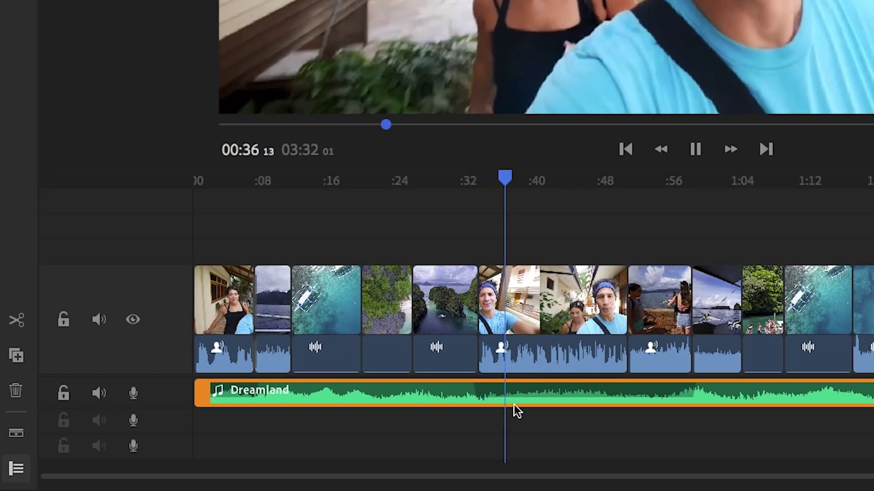
pyautogui.press('space')
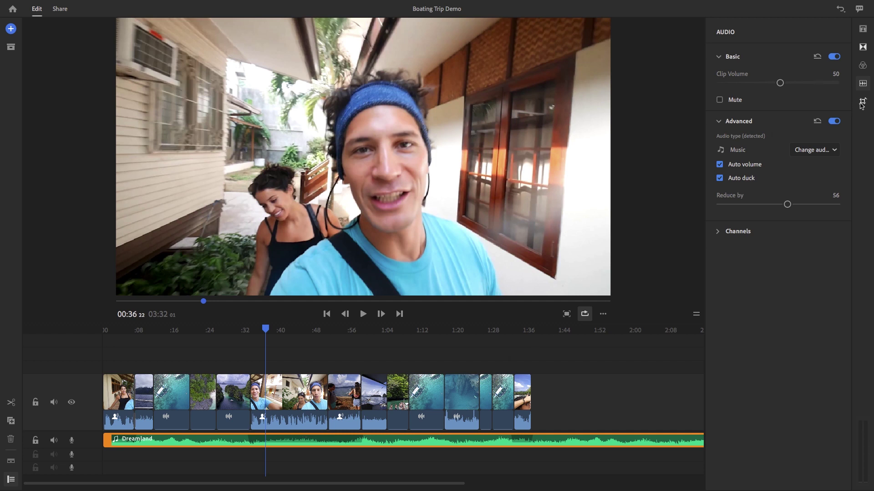
# Select the island clip at 0:30, scale it to about 121.3%, and reposition it.
pyautogui.click(862, 104)
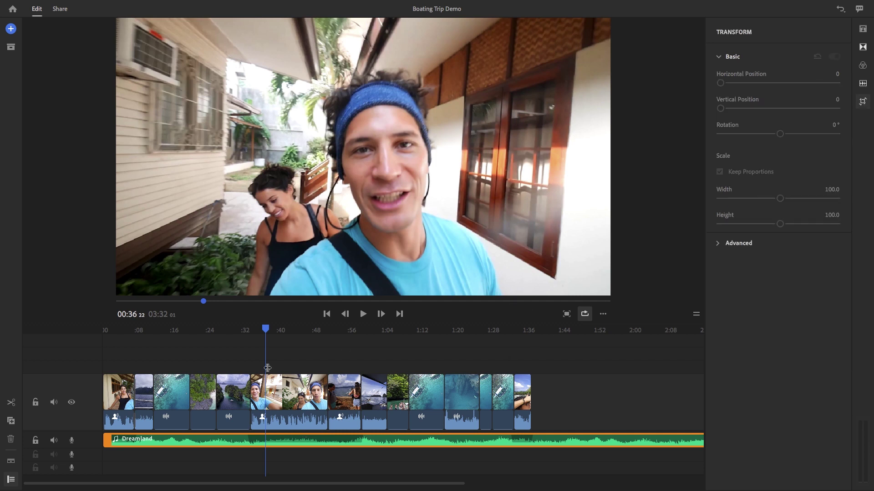
pyautogui.click(239, 330)
pyautogui.click(234, 392)
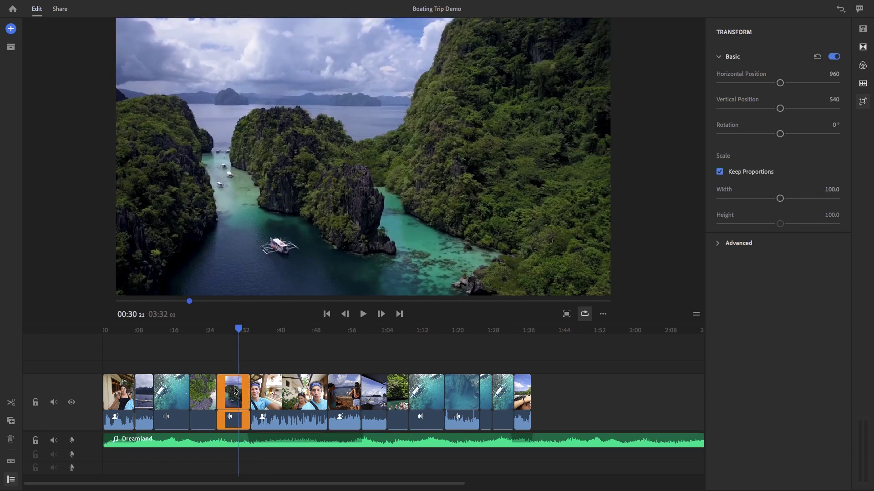
pyautogui.moveTo(778, 107)
pyautogui.mouseDown()
pyautogui.moveTo(762, 108)
pyautogui.moveTo(774, 109)
pyautogui.mouseUp()
pyautogui.moveTo(780, 199); pyautogui.dragTo(791, 198)
pyautogui.moveTo(463, 191); pyautogui.dragTo(434, 134)
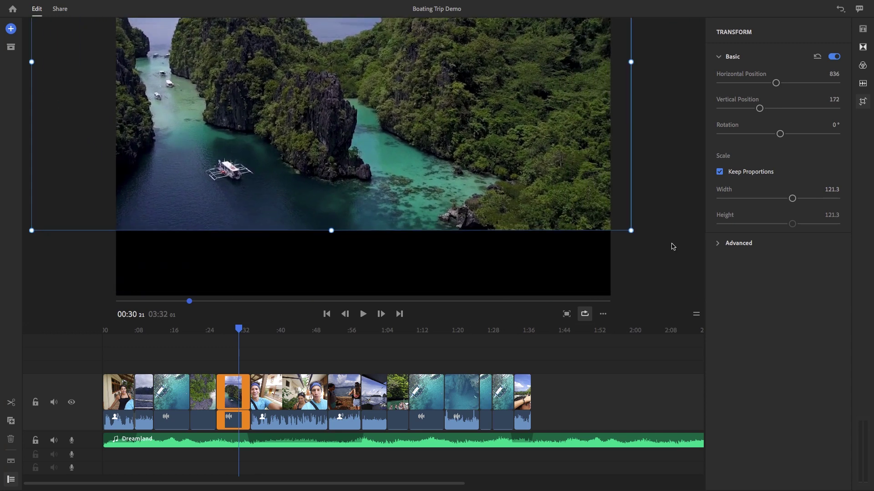
# Scale the island clip to 137%, move it to 974/414, and crop 28.3% top, 11.4% bottom.
pyautogui.moveTo(630, 231); pyautogui.dragTo(665, 252)
pyautogui.moveTo(486, 165); pyautogui.dragTo(529, 226)
pyautogui.click(717, 244)
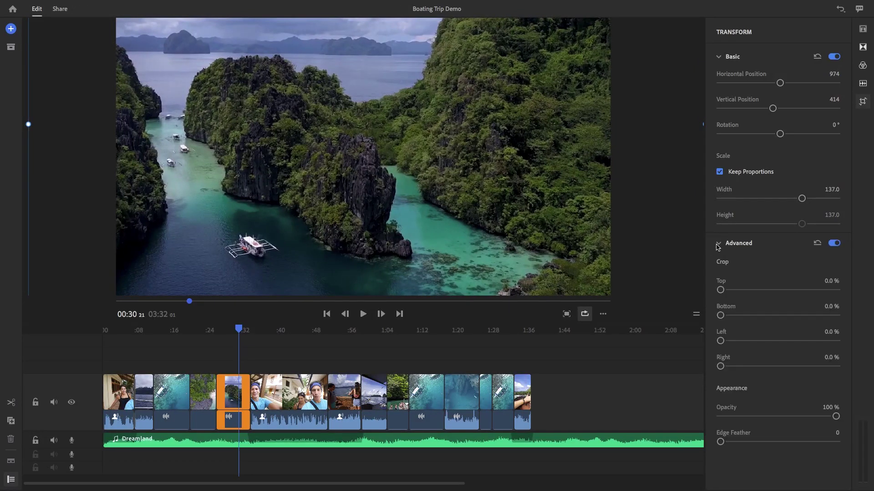
pyautogui.moveTo(720, 290); pyautogui.dragTo(734, 315)
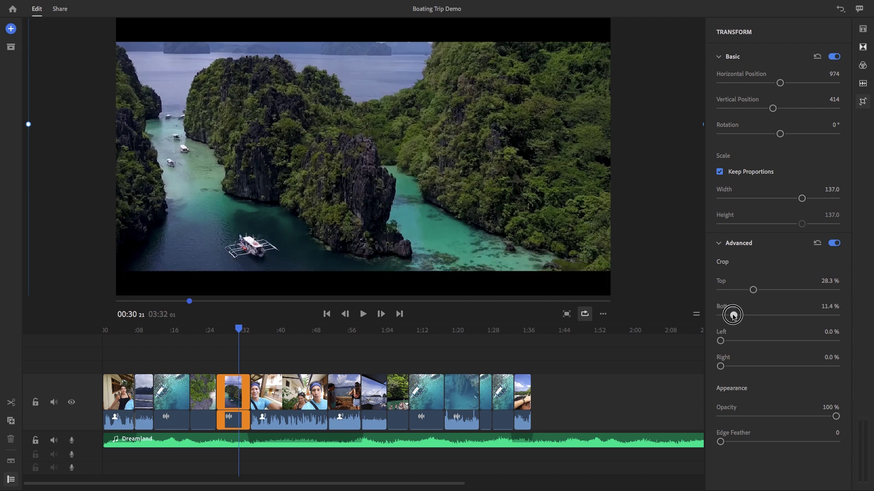